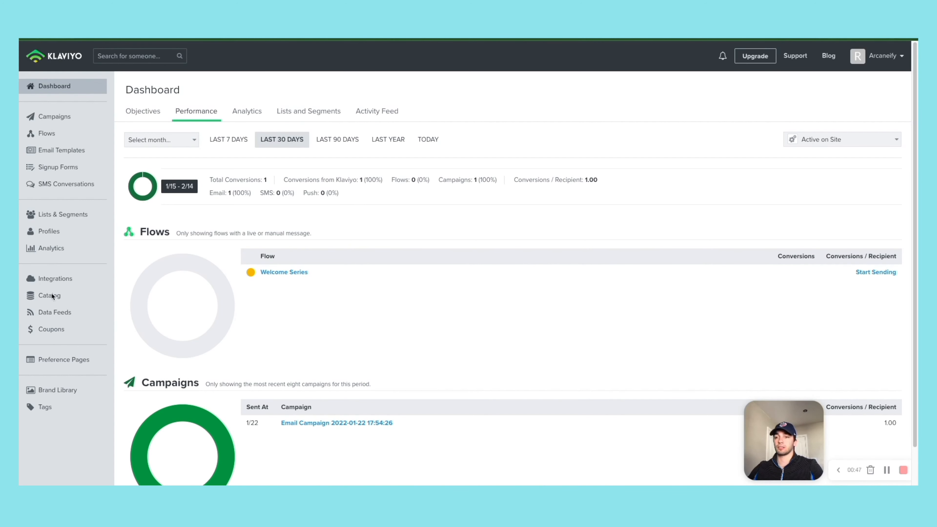
- Filter the available integrations by "shopify" and open the setup page of the Shopify integration
left_click(61, 277)
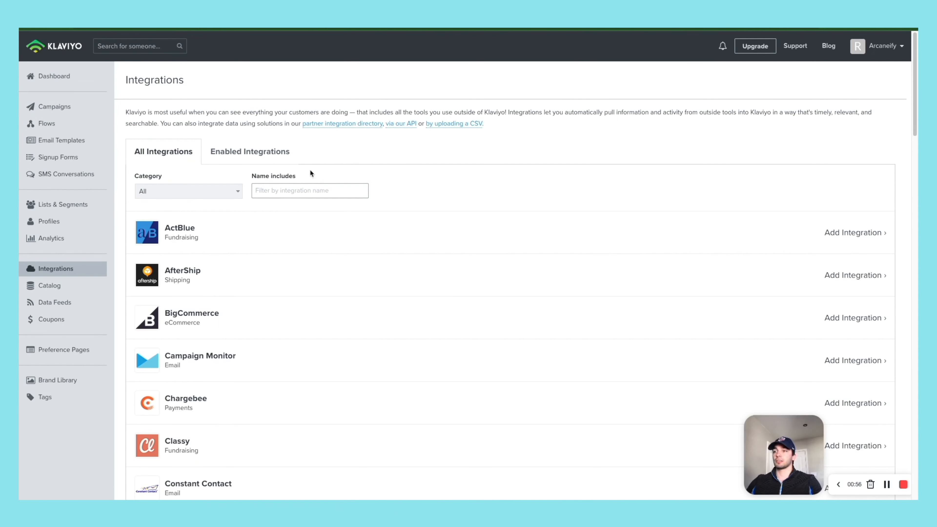
left_click(297, 191)
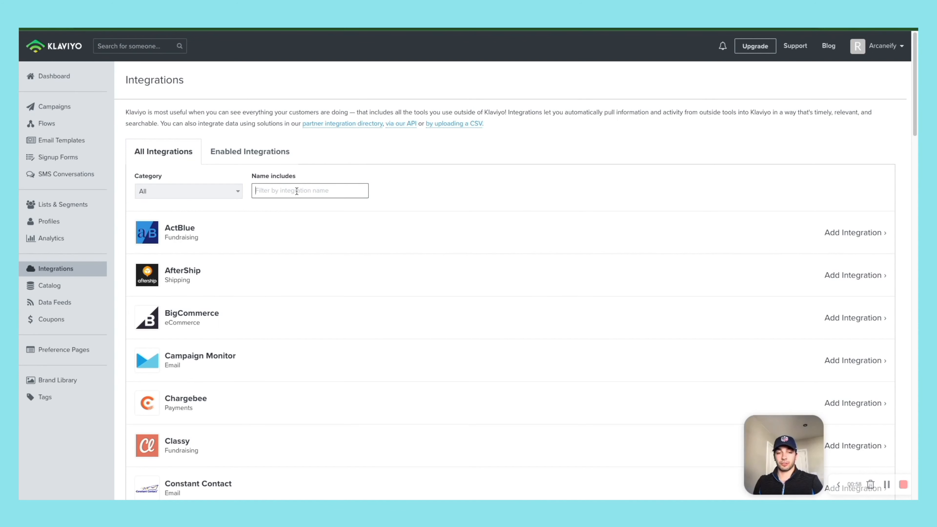
type("shopify")
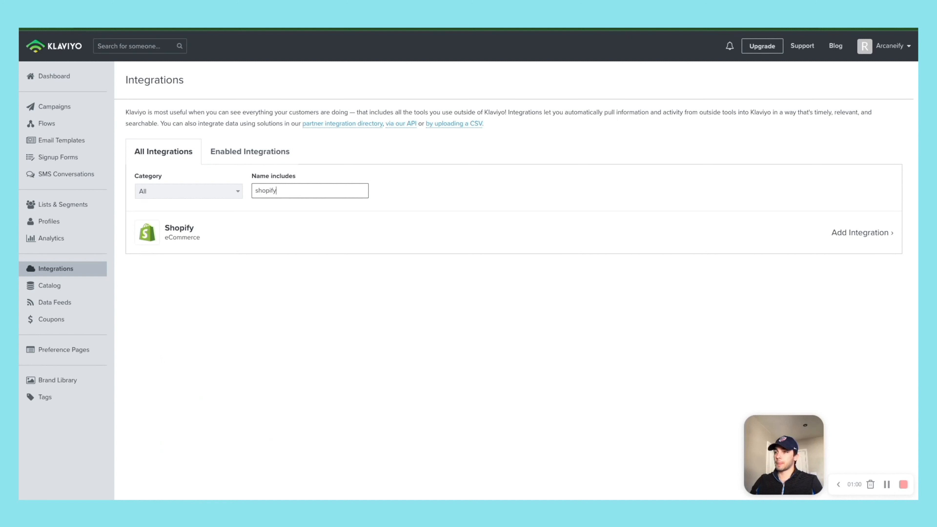
left_click(204, 239)
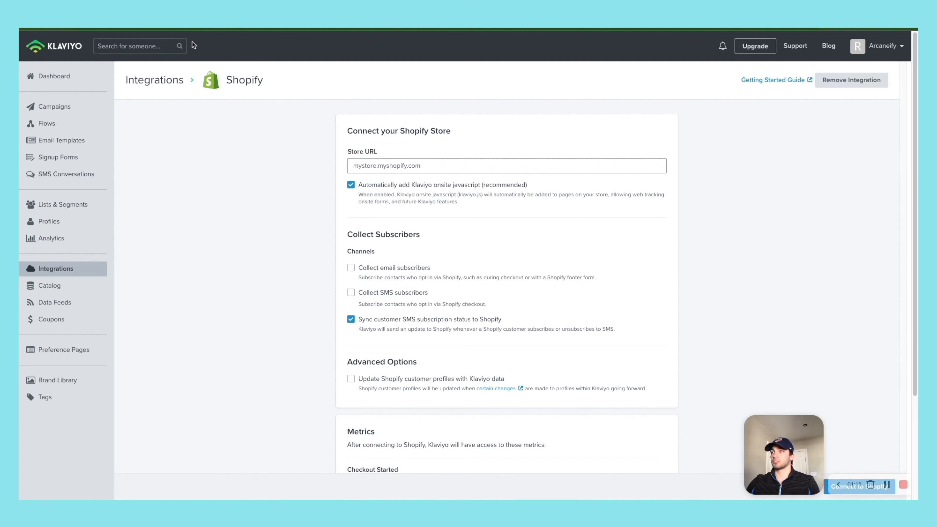
left_click(192, 28)
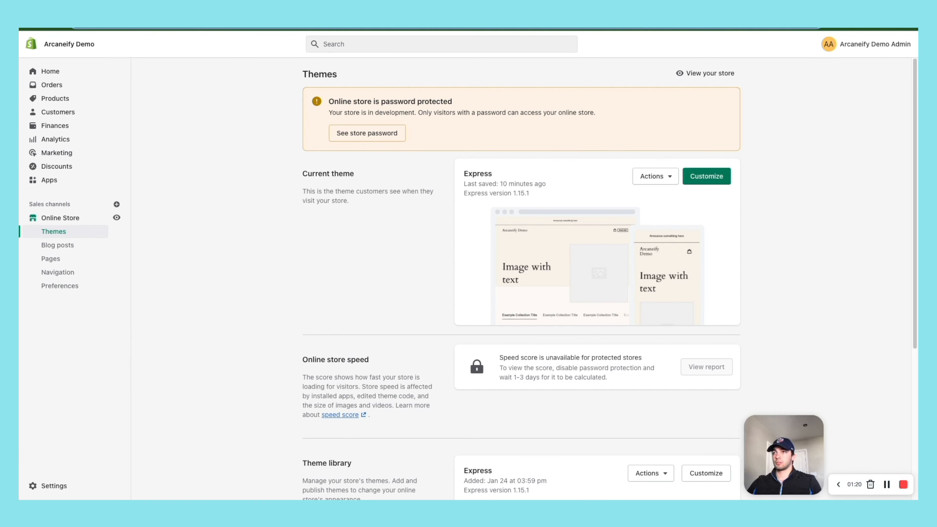
key("ctrl+Tab")
left_click(398, 163)
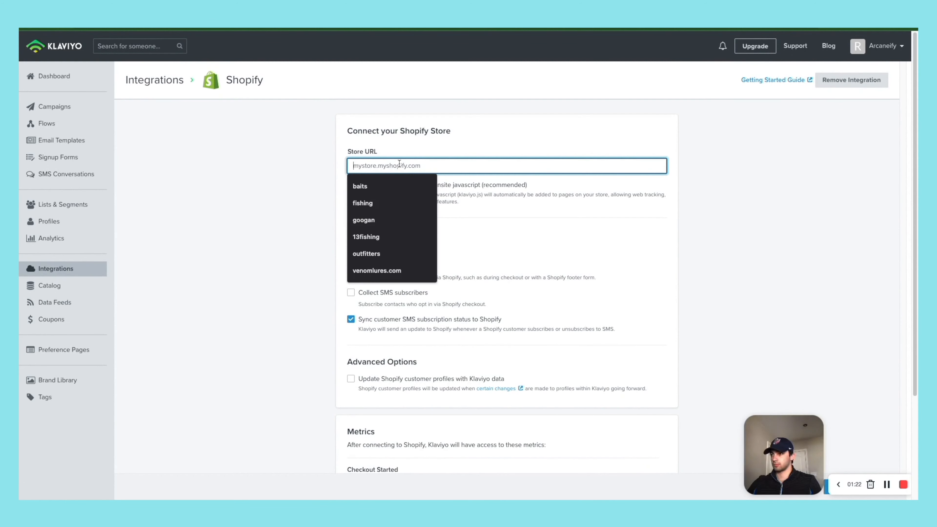
type("https://arcaneify-demo.myshopify.com/")
left_click_drag(373, 166, 339, 165)
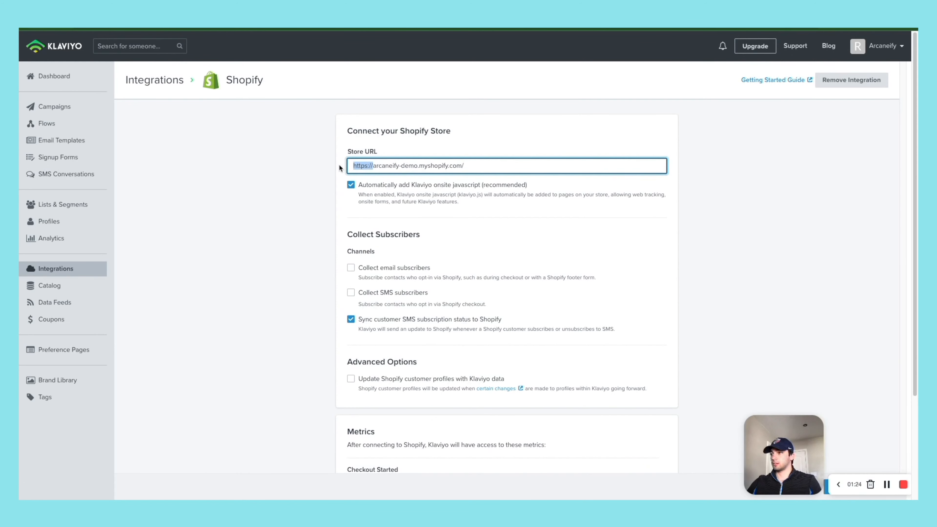
key("BackSpace")
key("BackSpace")
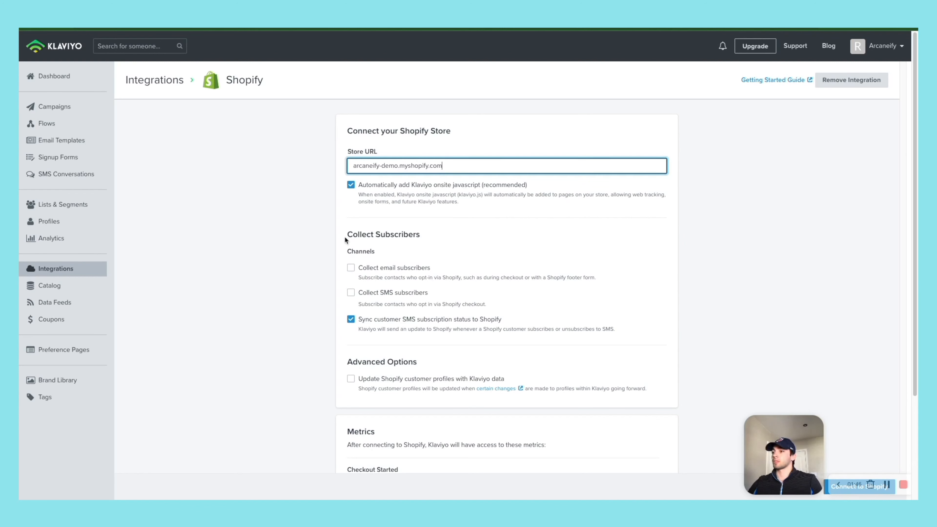
- Enable collecting email subscribers into the Newletter list and SMS subscribers into the SMS Subscribers list
left_click(357, 269)
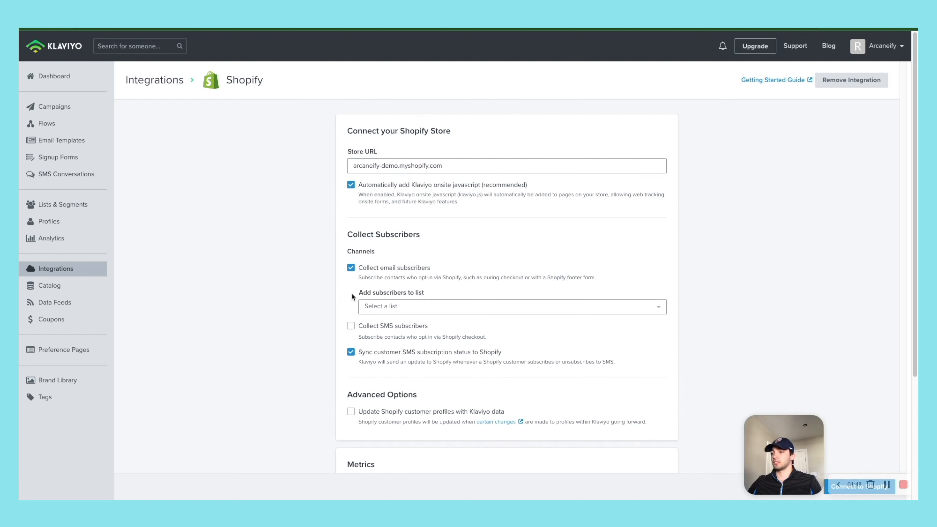
left_click(350, 327)
scroll(393, 275, "down", 2)
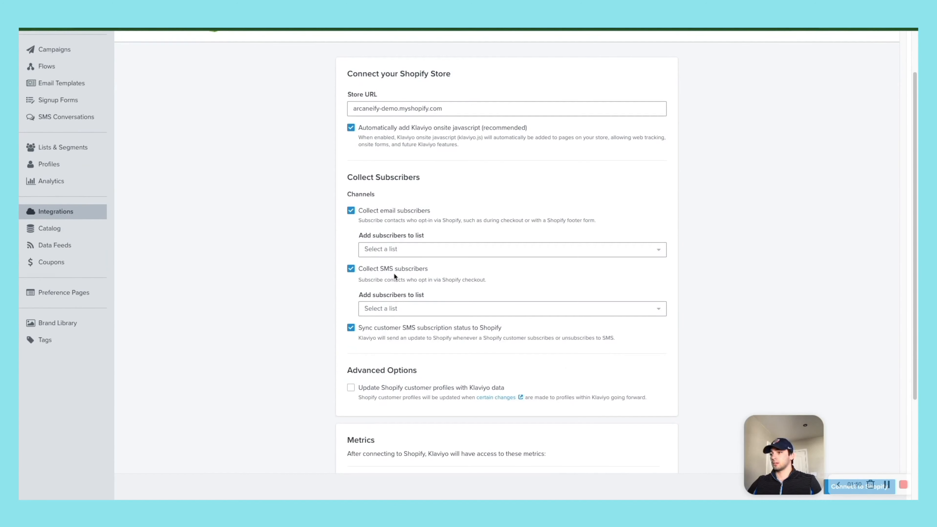
left_click(394, 250)
left_click(398, 294)
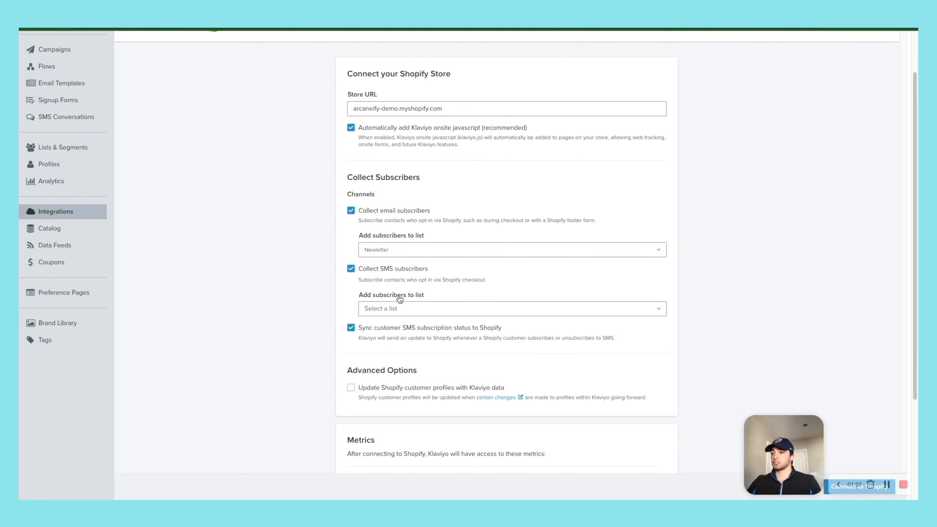
left_click(391, 309)
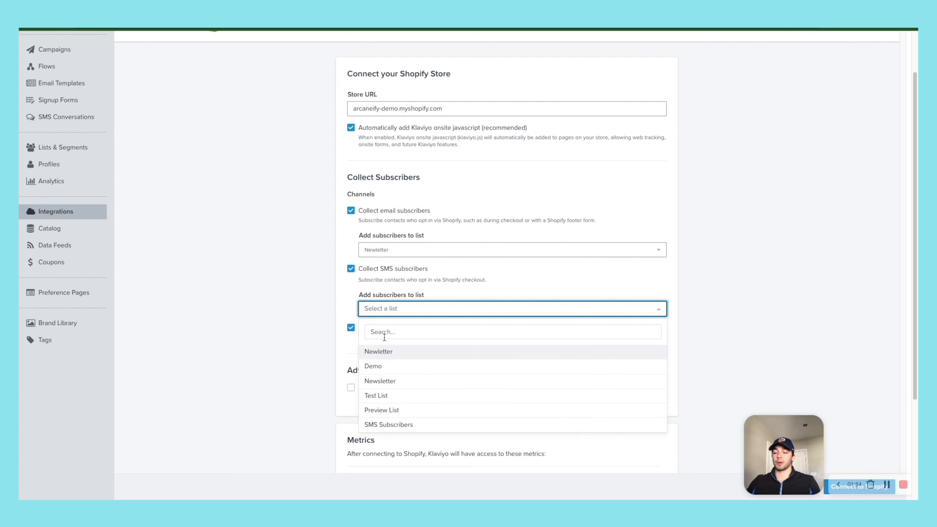
scroll(386, 395, "down", 1)
left_click(386, 407)
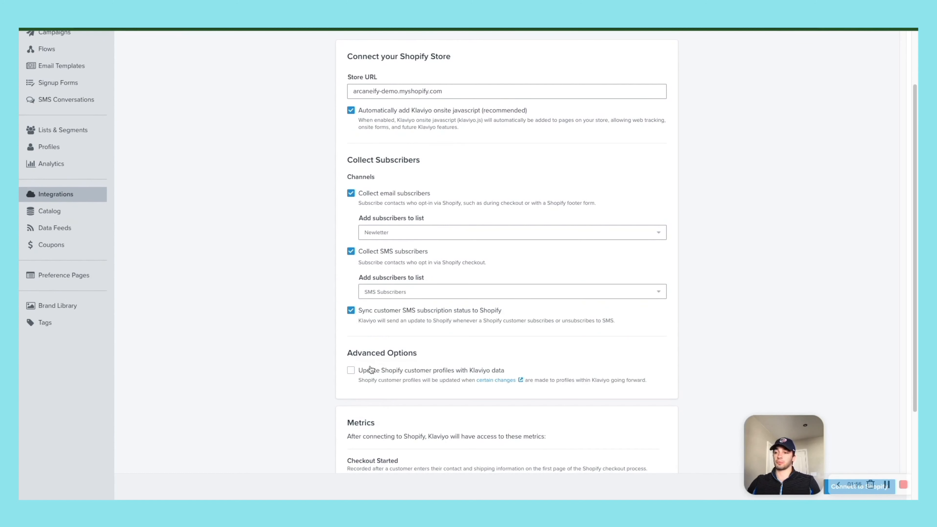
- Connect the integration to the Shopify store and confirm the new integration
scroll(390, 348, "down", 3)
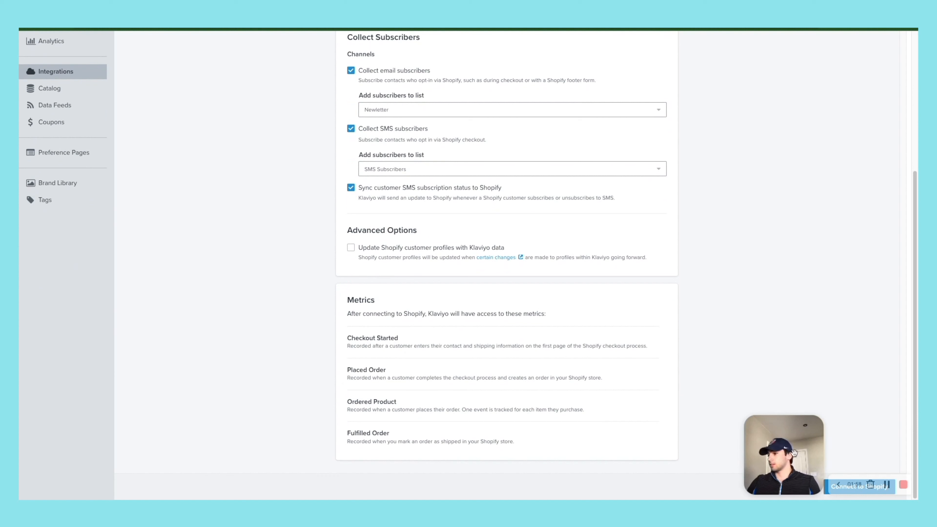
left_click(825, 491)
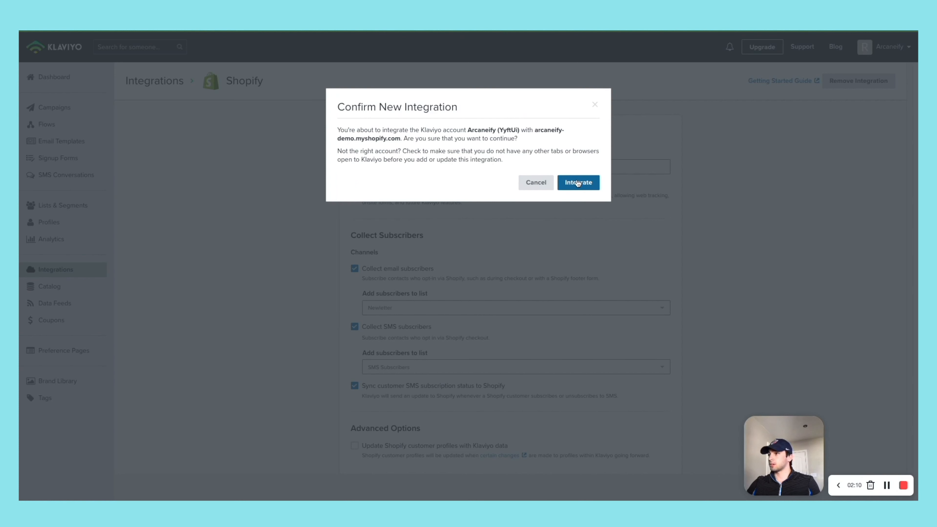
left_click(580, 184)
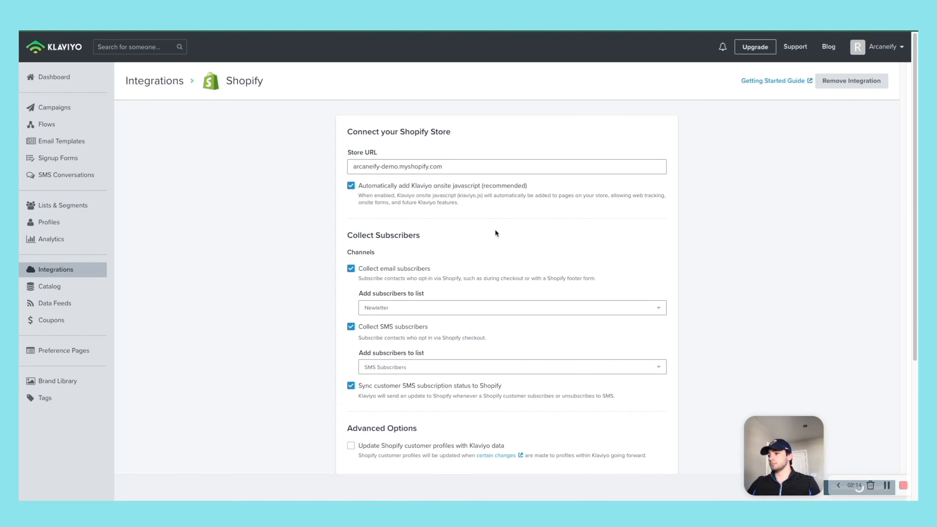
- Review the connected integration's sync data and copy the complete product.liquid tracking script from the website integration instructions
scroll(495, 232, "down", 1)
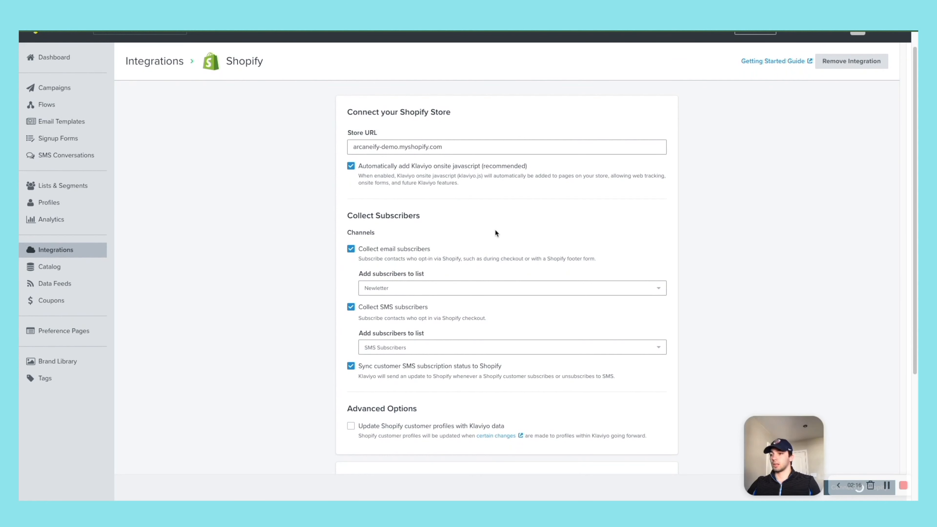
scroll(496, 232, "down", 9)
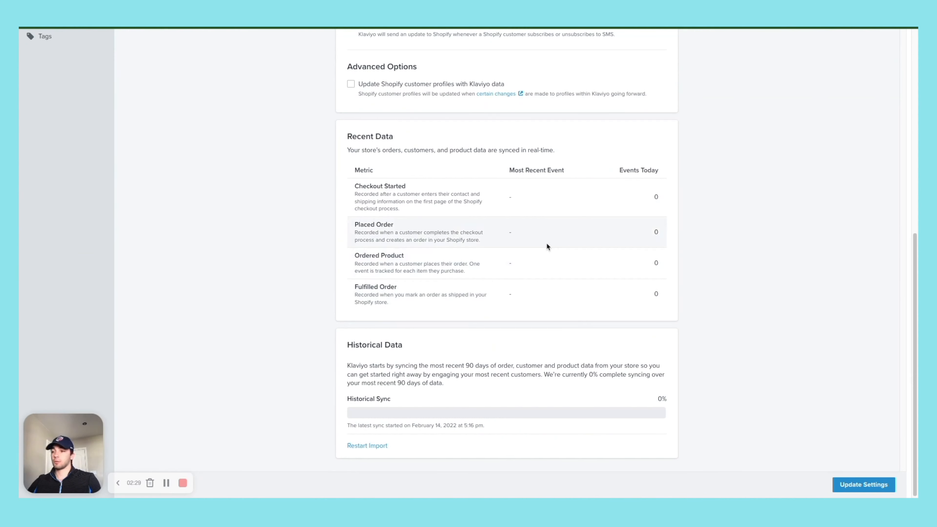
scroll(545, 242, "up", 10)
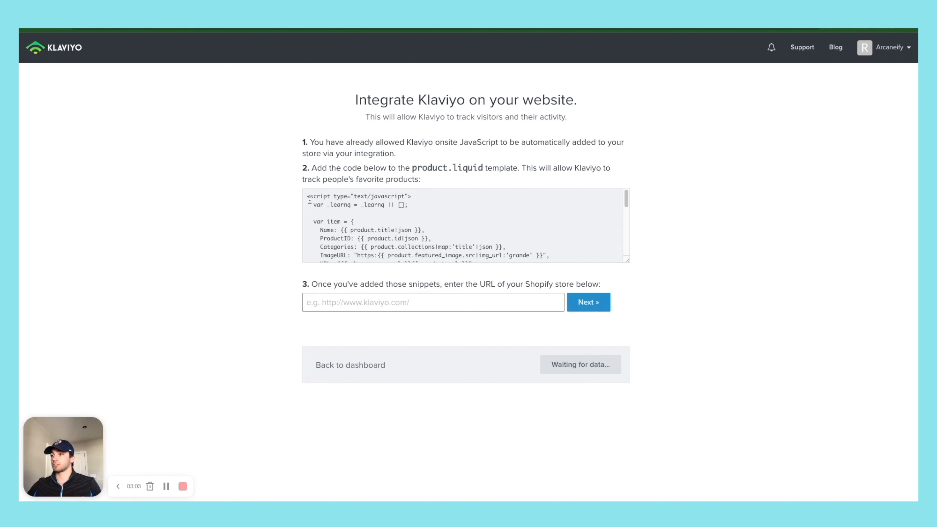
left_click_drag(307, 196, 532, 252)
key("ctrl+c")
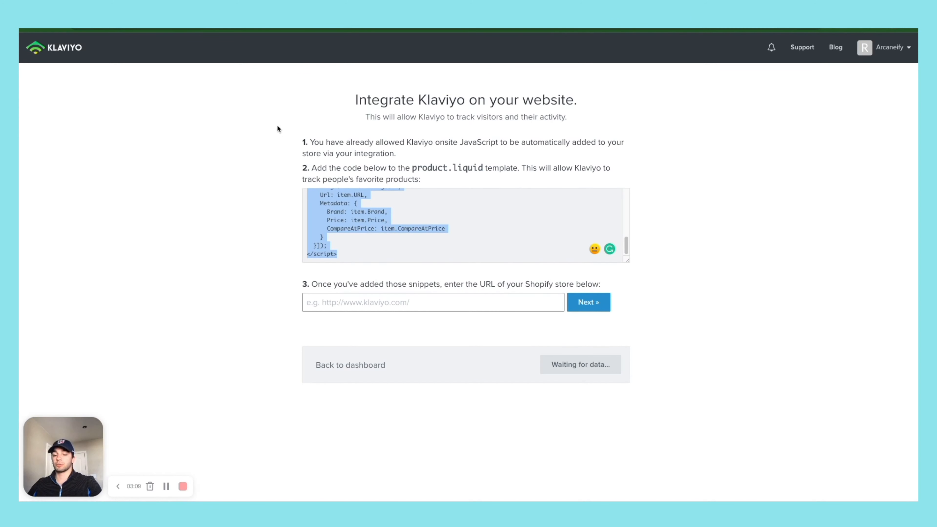
- Switch to the Shopify admin, edit the code of the current Express theme and open the product.liquid template
left_click(207, 30)
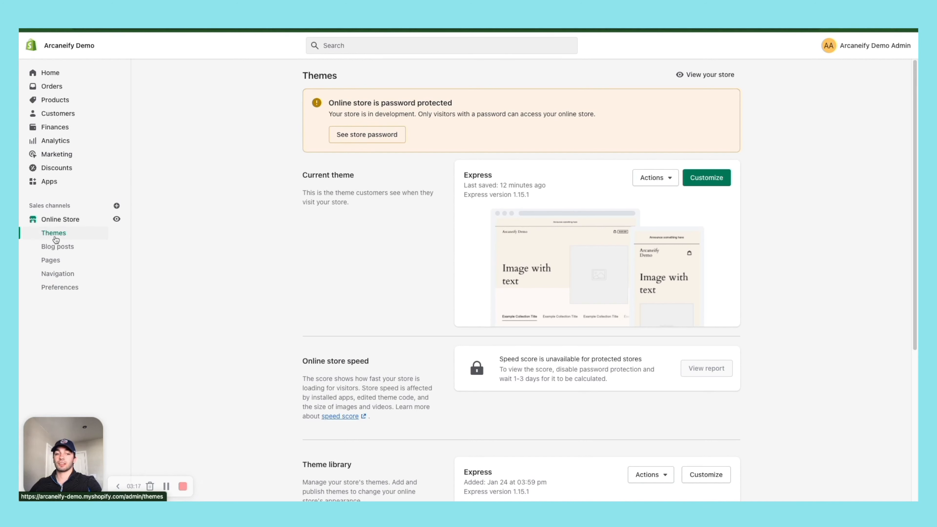
left_click(645, 178)
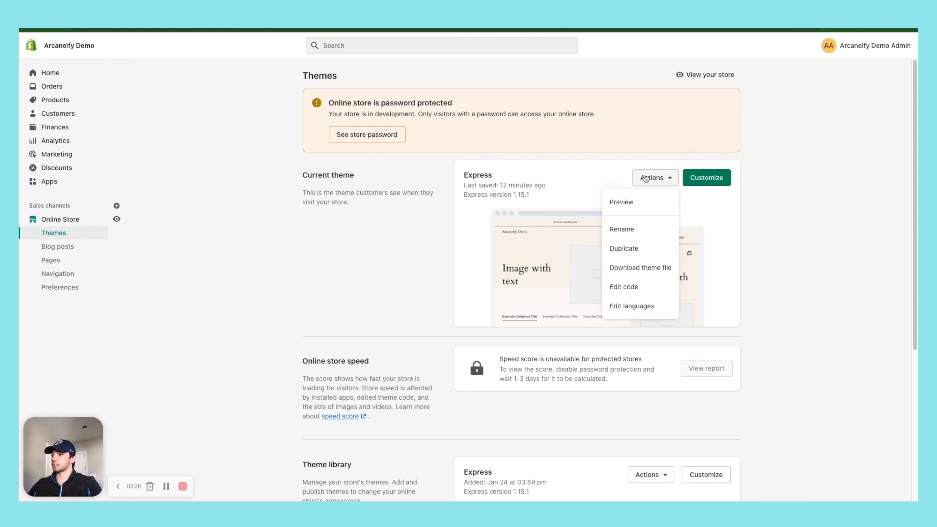
left_click(635, 287)
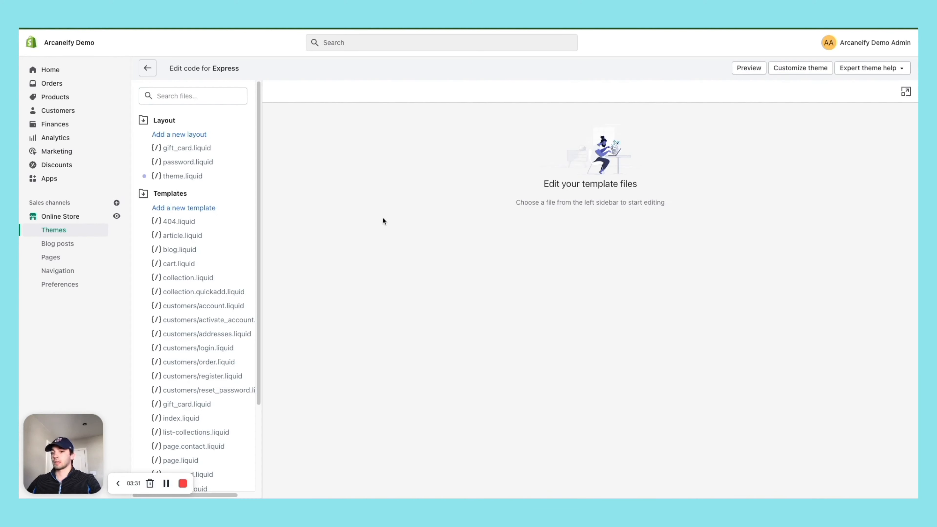
left_click(202, 96)
left_click(202, 114)
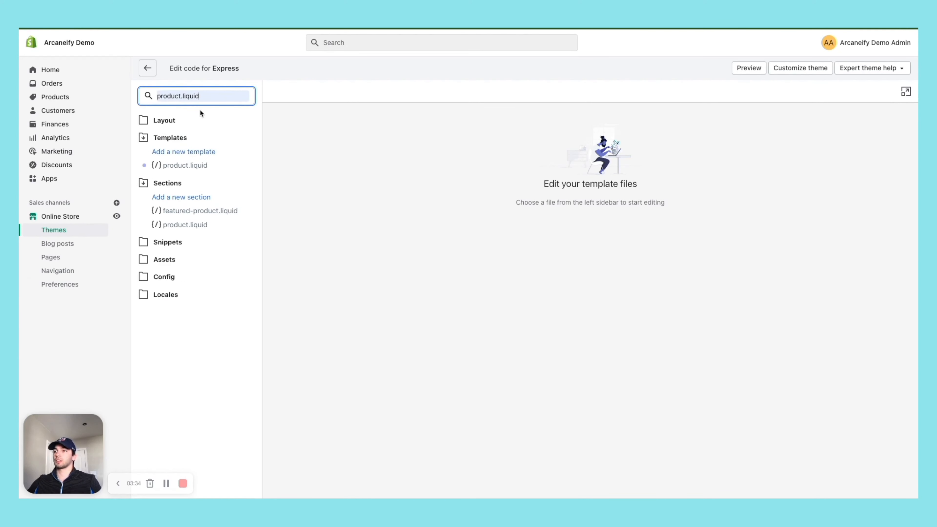
left_click(183, 167)
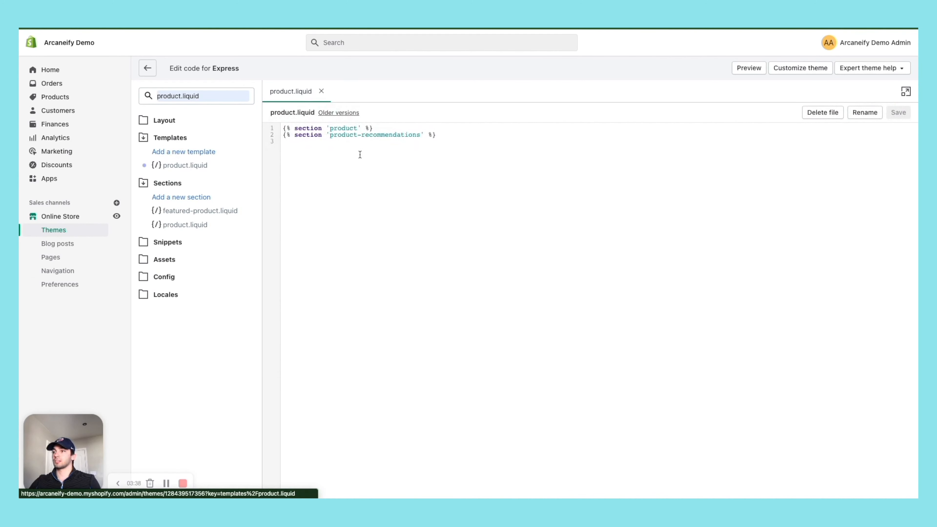
- Paste the copied tracking script between the product and product-recommendations sections of product.liquid and save the file
left_click(377, 128)
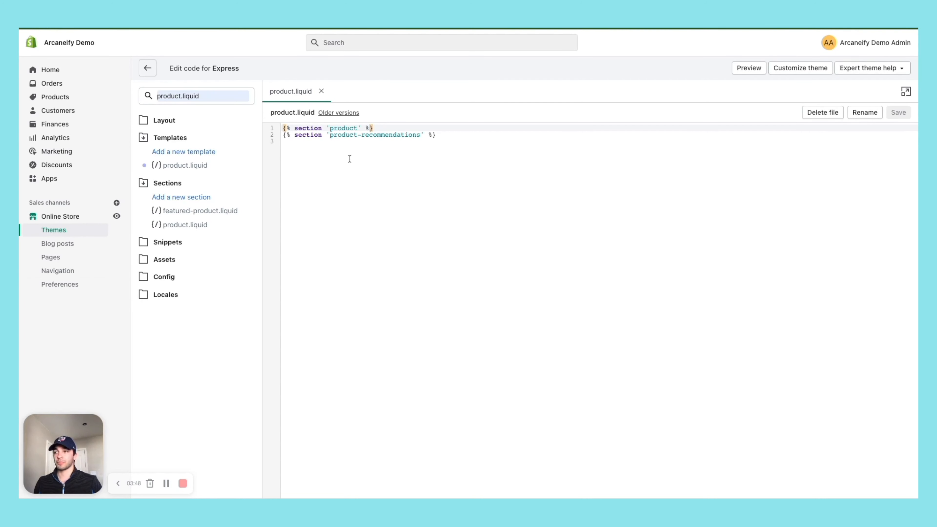
key("Return")
key("Return")
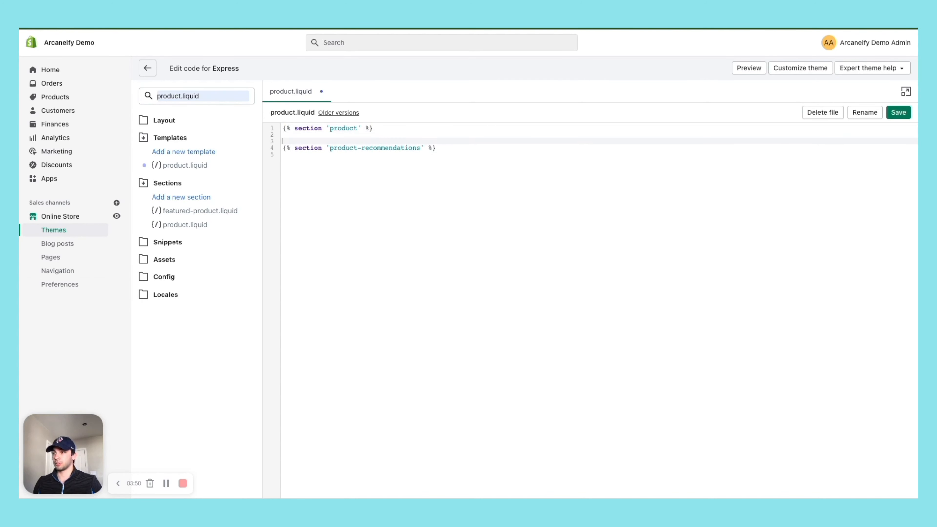
key("ctrl+v")
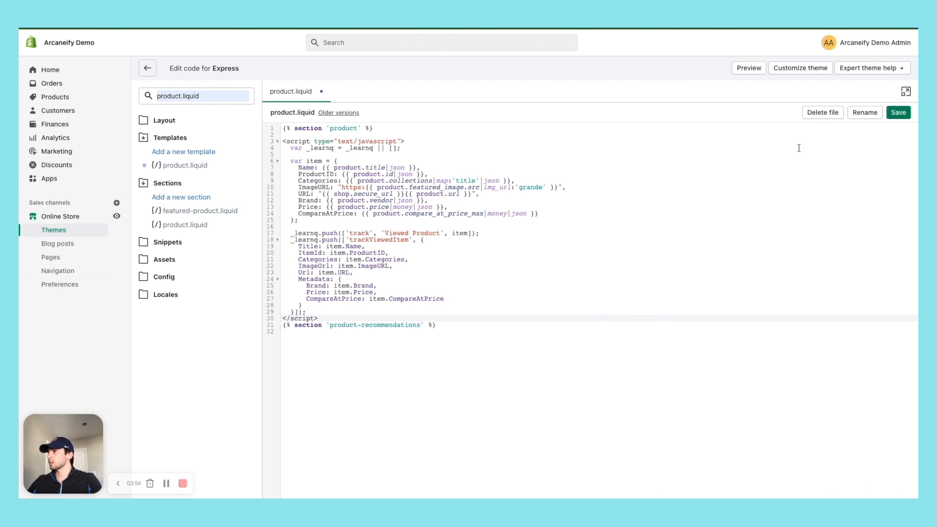
left_click(898, 113)
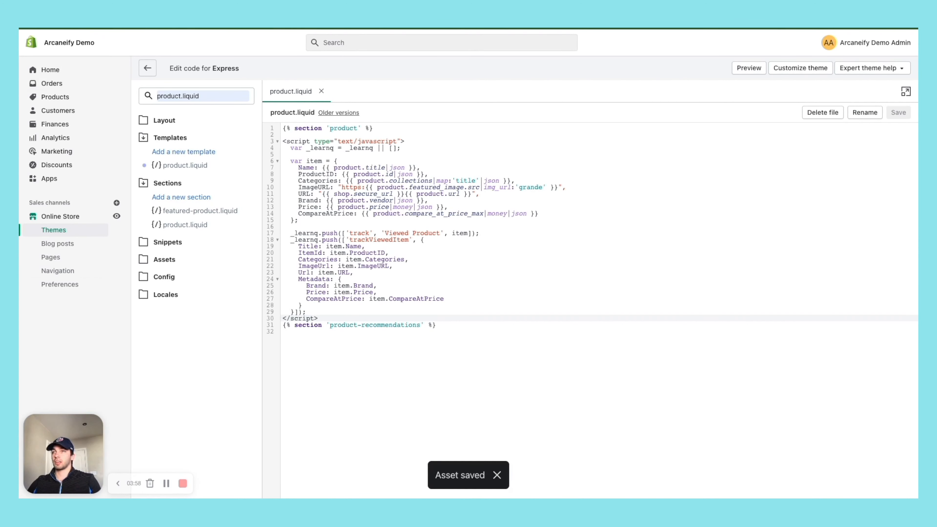
left_click(67, 28)
left_click(415, 297)
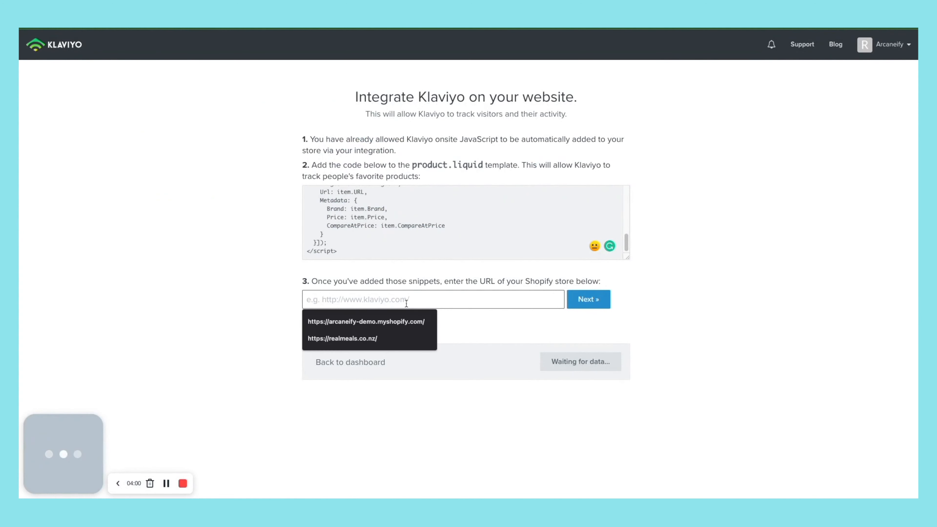
left_click(391, 320)
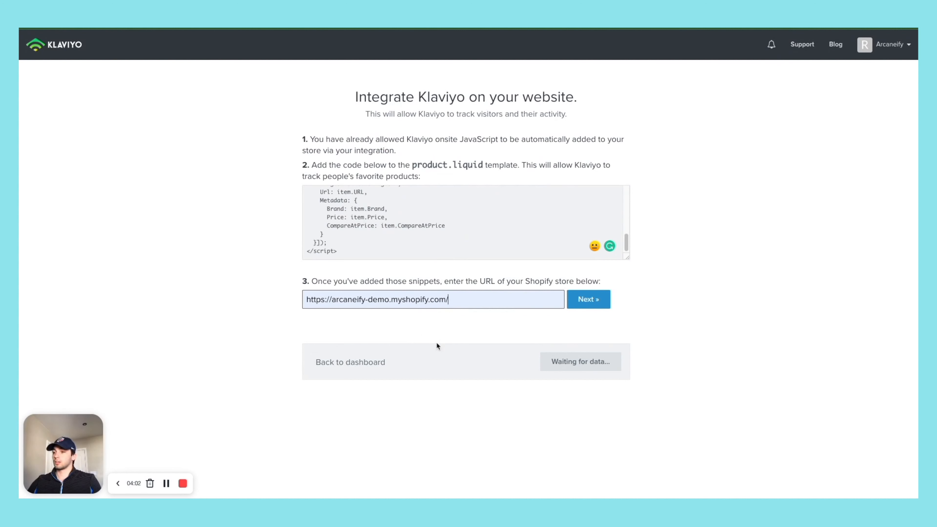
left_click(587, 300)
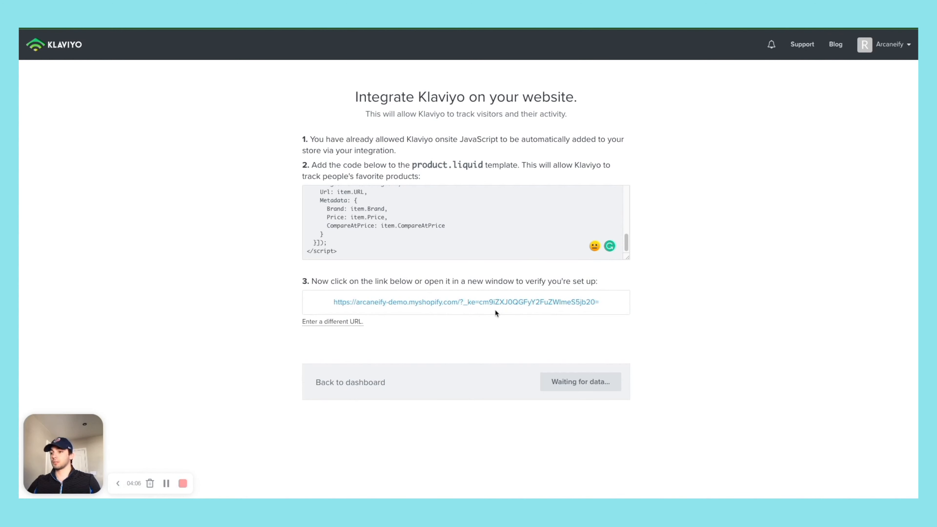
left_click(442, 302)
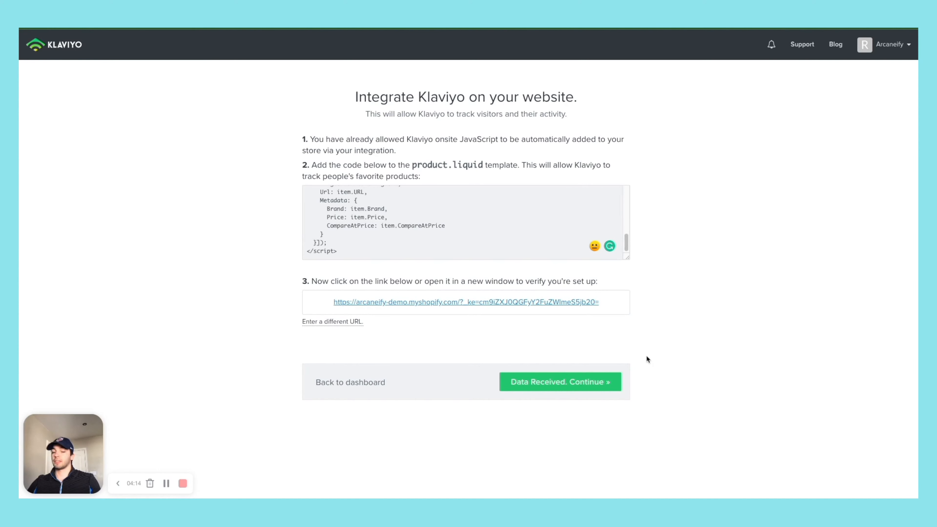
left_click(561, 389)
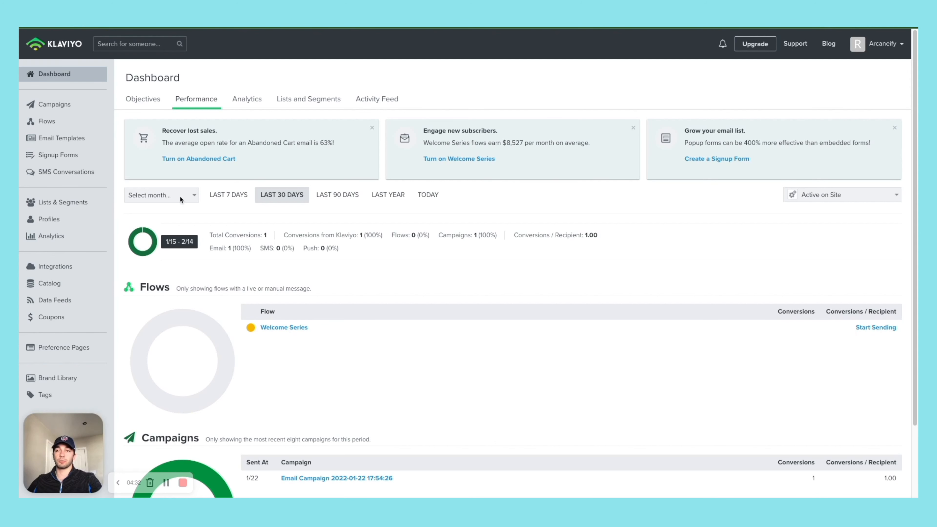
- Open the list of flows
left_click(70, 129)
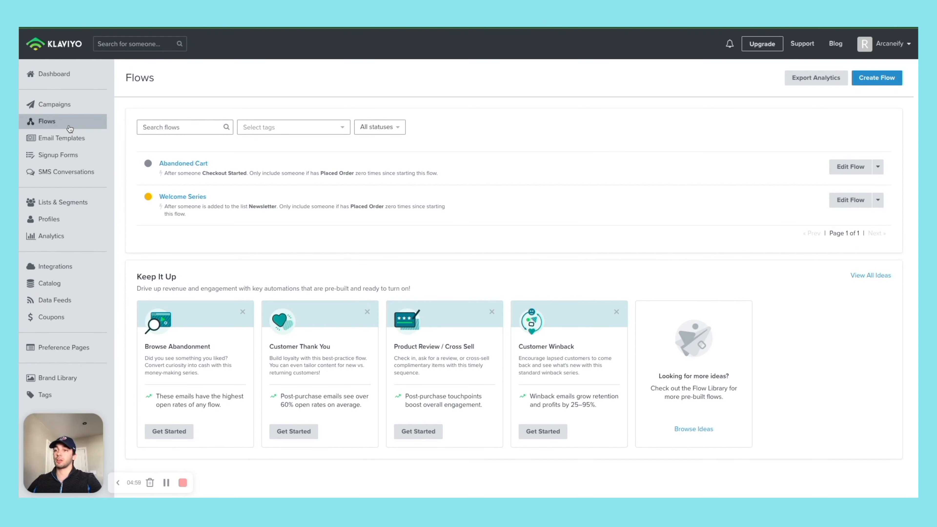
- Open the Welcome Series flow and display the flow filters of its newsletter subscription trigger
left_click(173, 199)
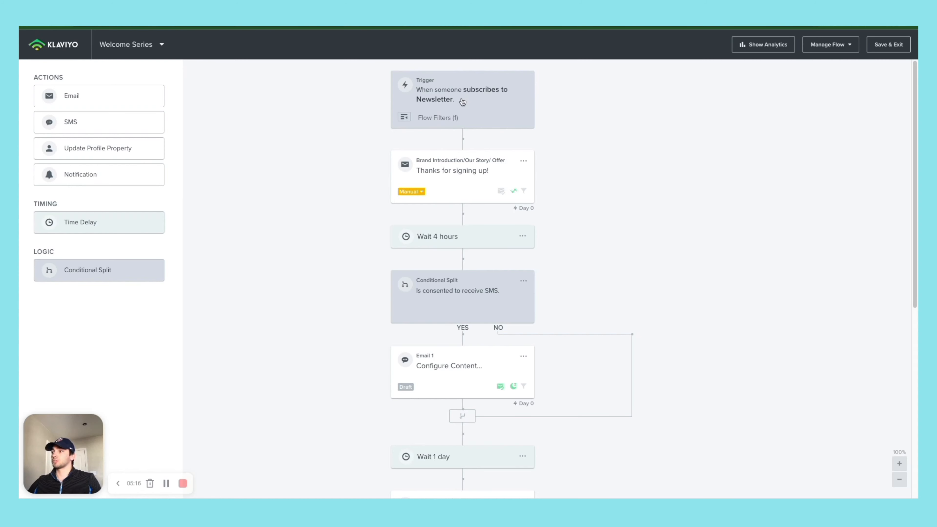
left_click(441, 114)
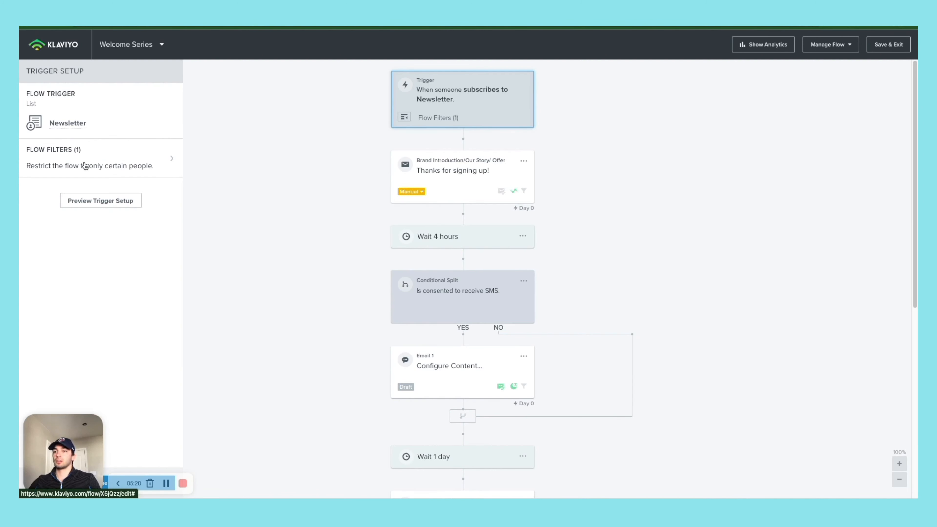
left_click(254, 172)
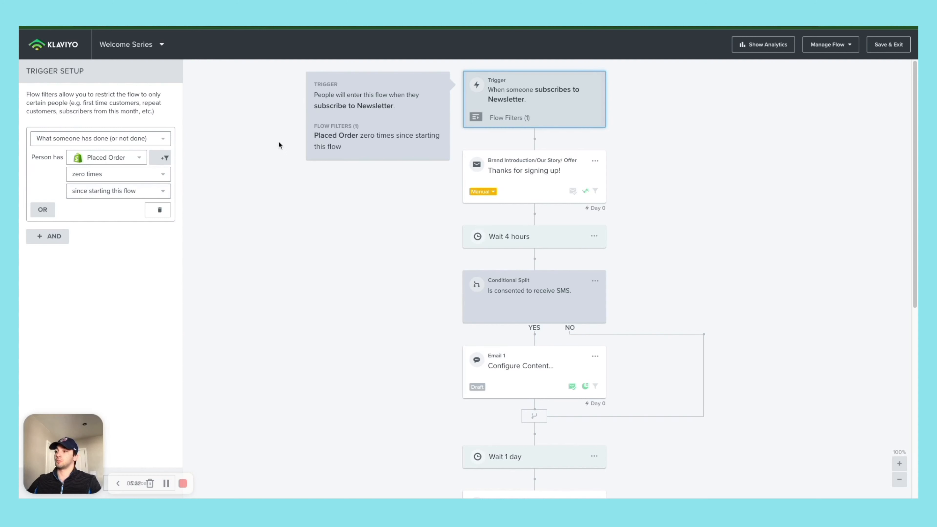
- Examine the Welcome Series sequence from the trigger to the exit, including its emails, time delays and SMS consent split
scroll(531, 201, "down", 5)
scroll(528, 188, "down", 2)
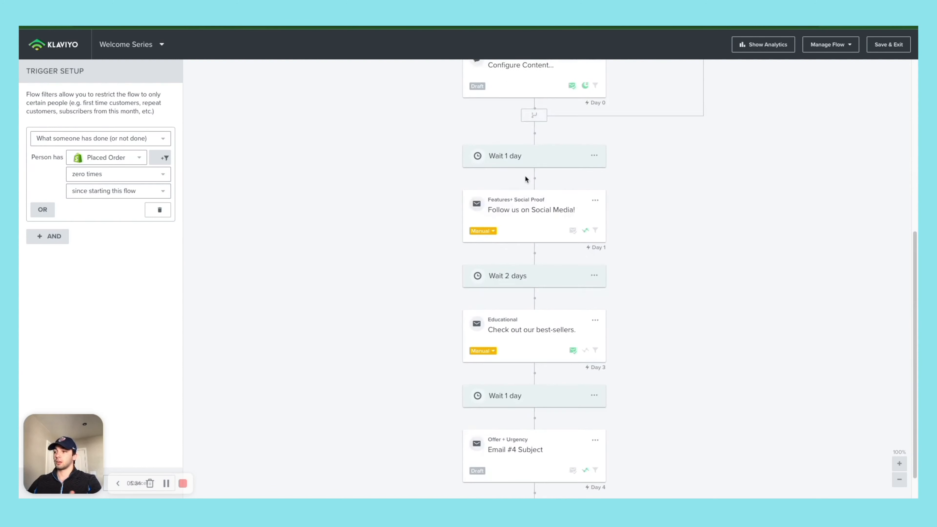
scroll(526, 180, "up", 7)
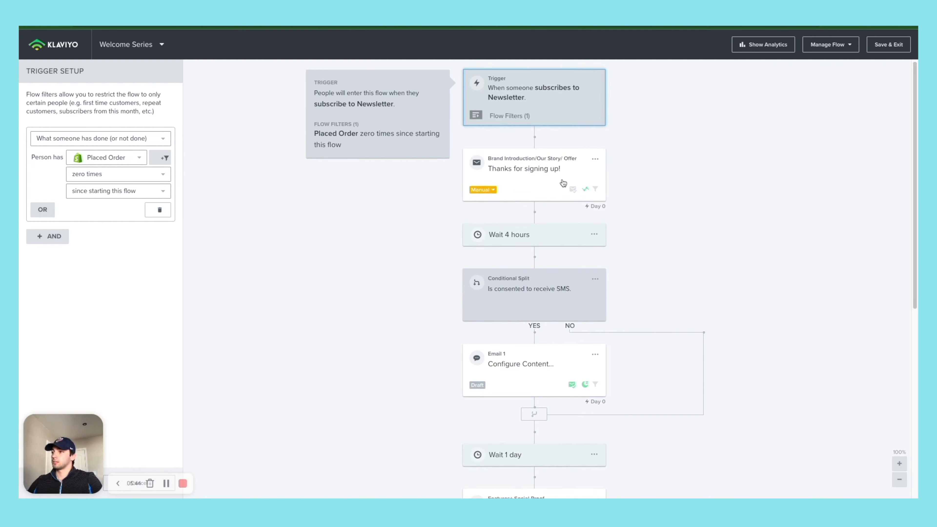
scroll(560, 177, "down", 1)
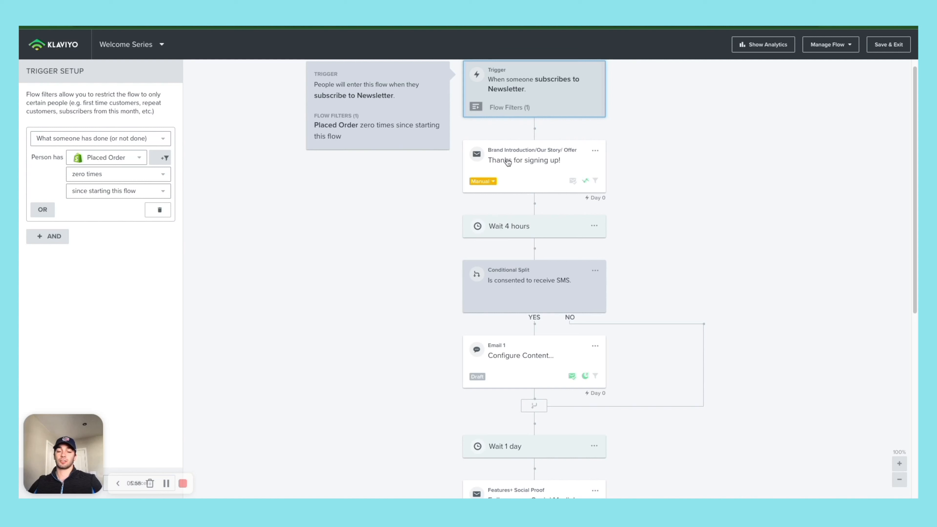
scroll(505, 312, "down", 5)
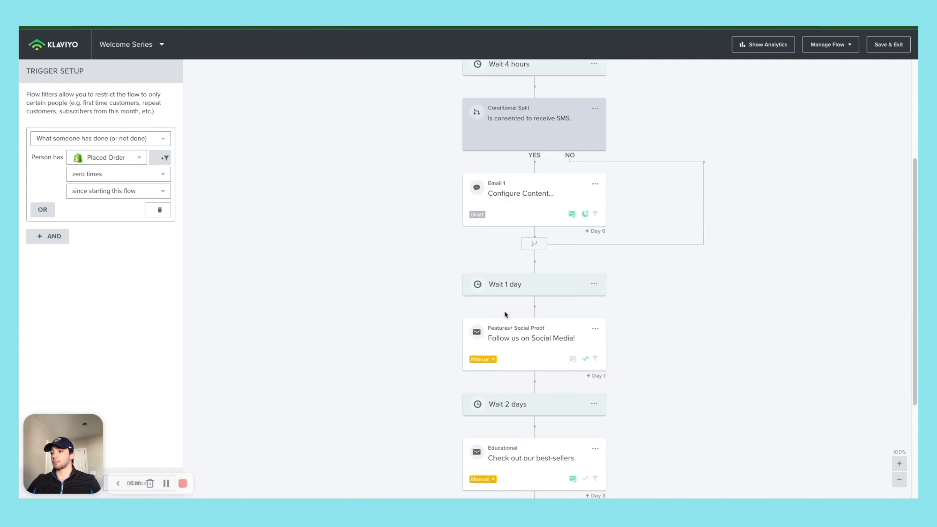
scroll(531, 183, "up", 3)
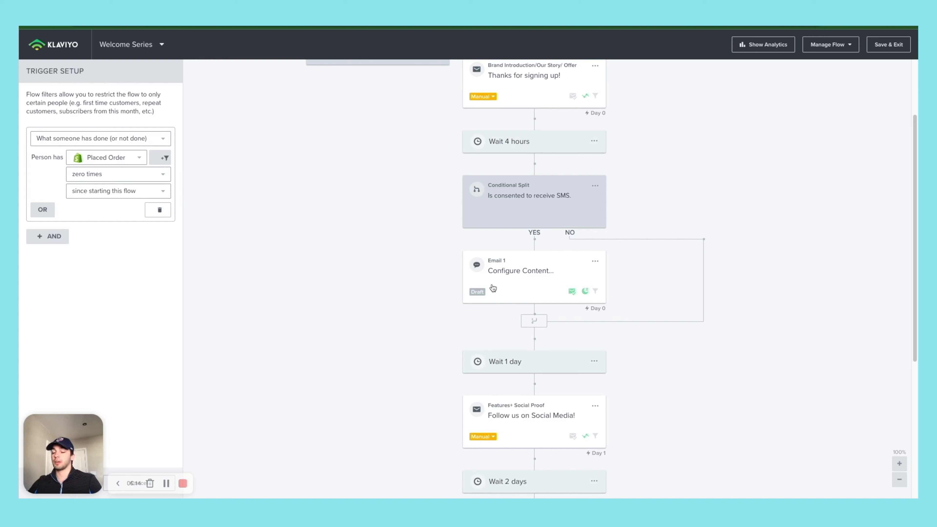
scroll(527, 342, "down", 3)
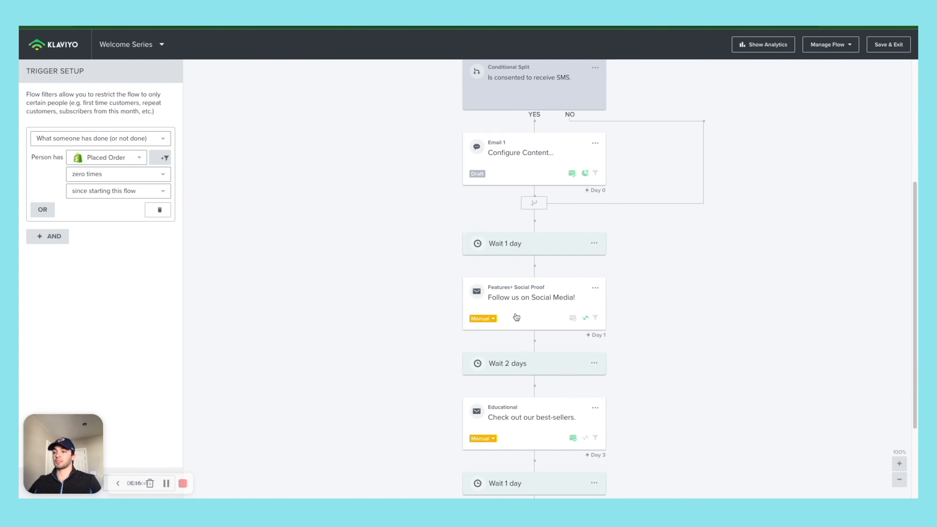
scroll(516, 318, "down", 1)
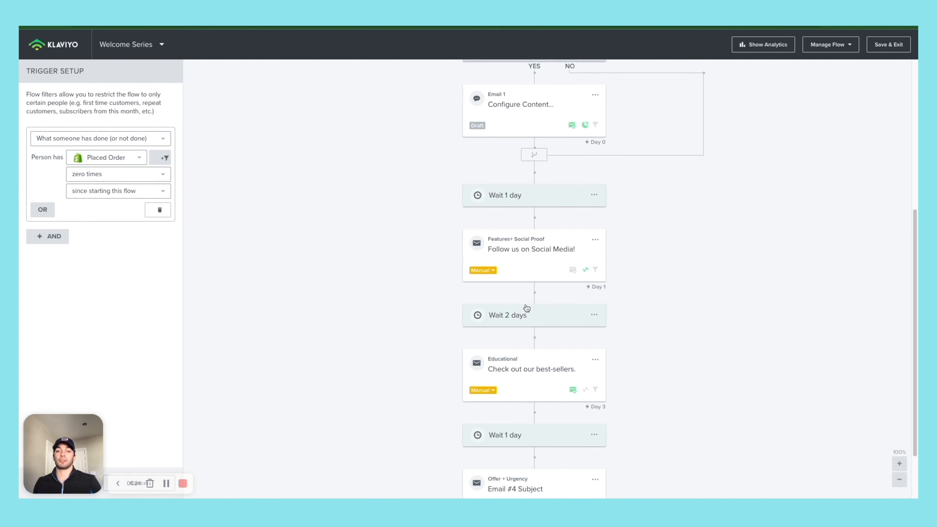
scroll(526, 308, "down", 2)
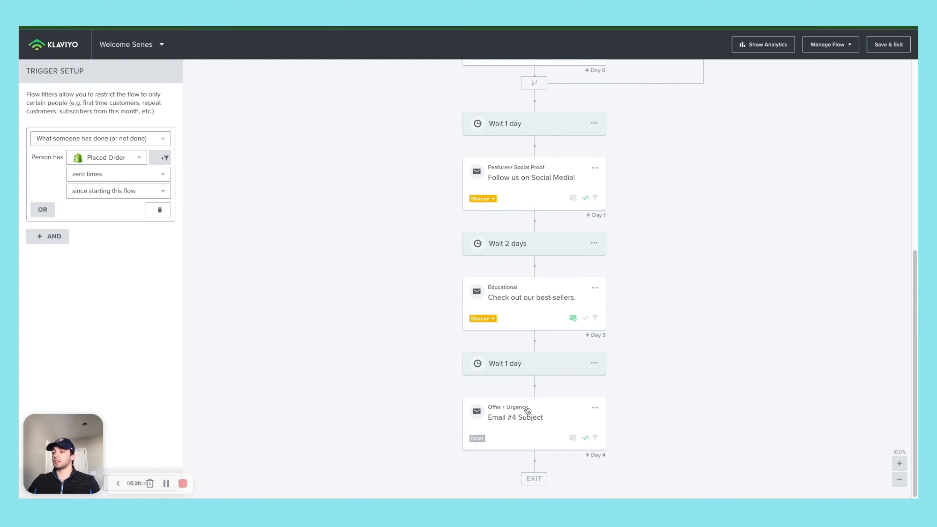
scroll(529, 406, "up", 3)
scroll(530, 400, "up", 4)
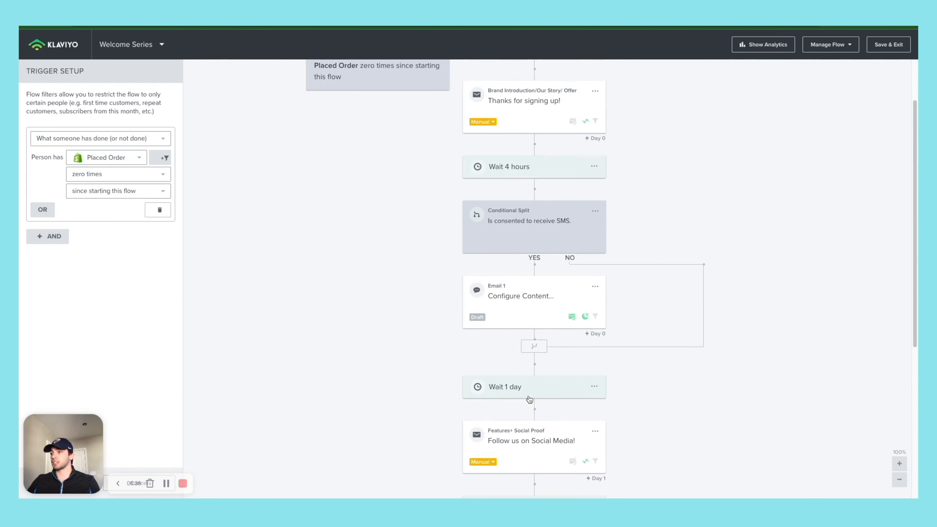
scroll(534, 260, "down", 7)
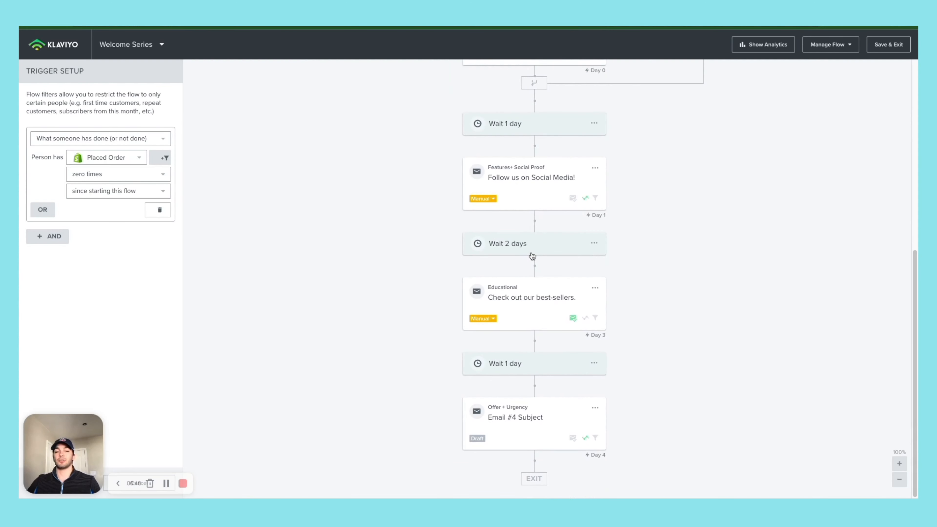
scroll(485, 260, "up", 9)
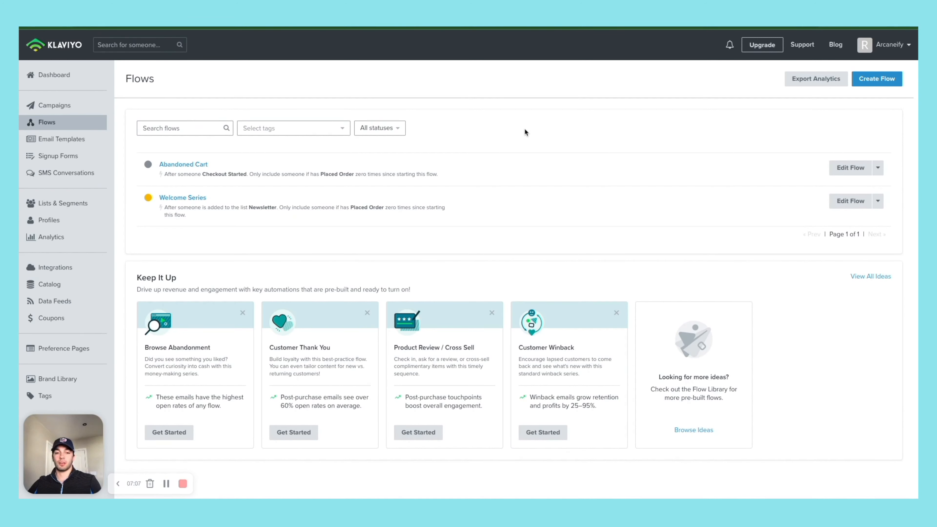
- Go to the campaigns and create a new campaign of the Email type
left_click(73, 110)
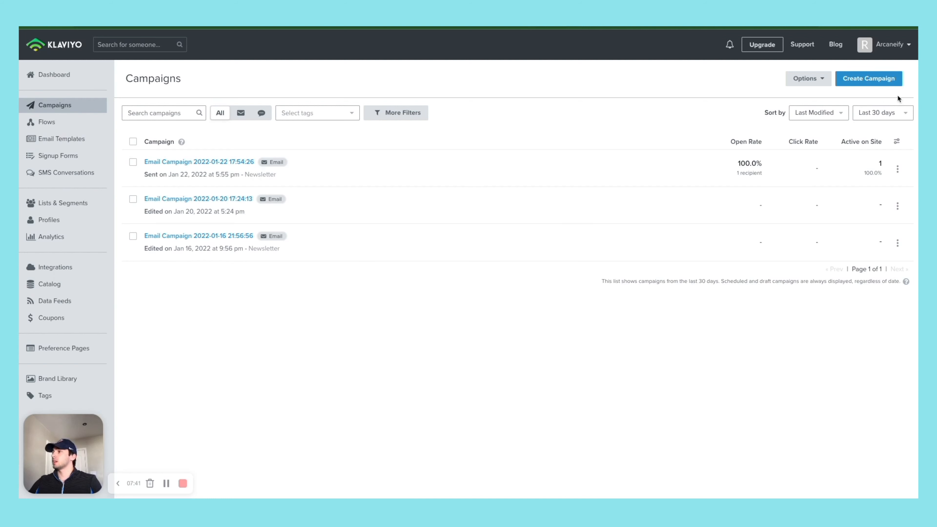
left_click(854, 82)
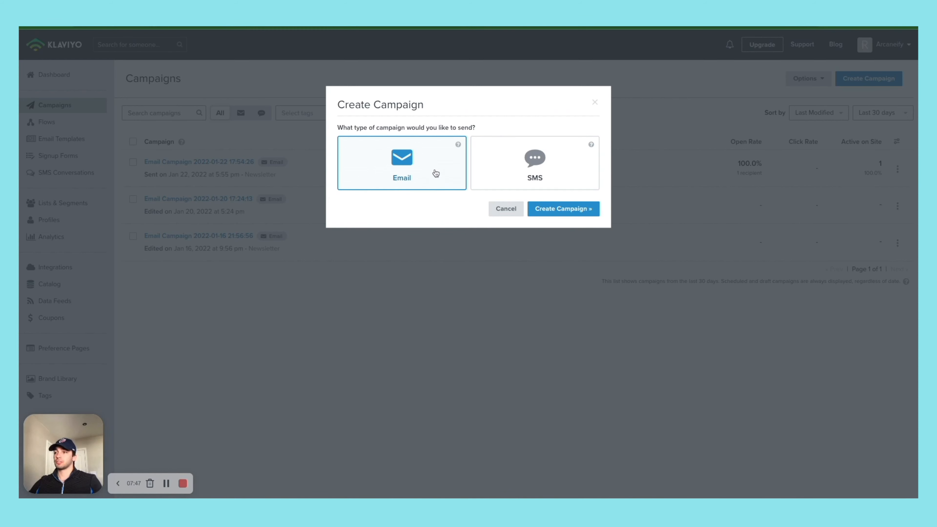
left_click(567, 208)
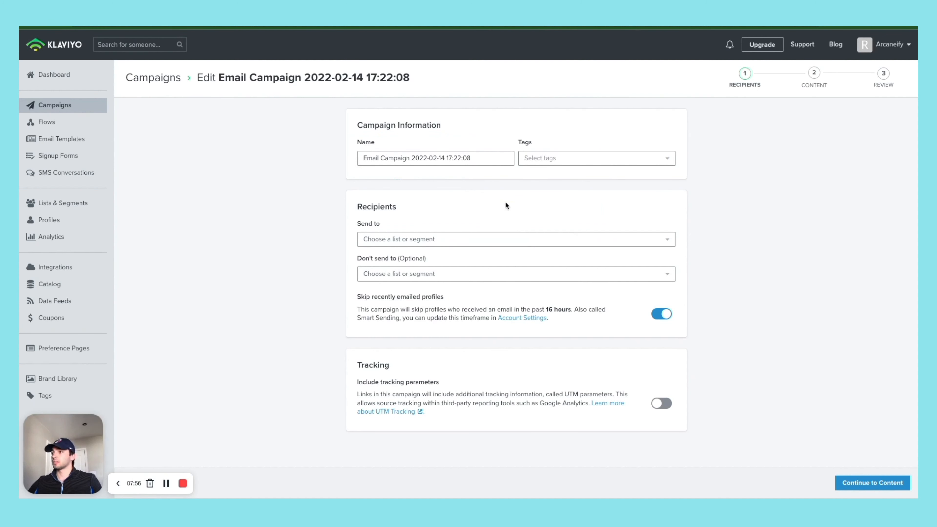
left_click_drag(483, 158, 313, 155)
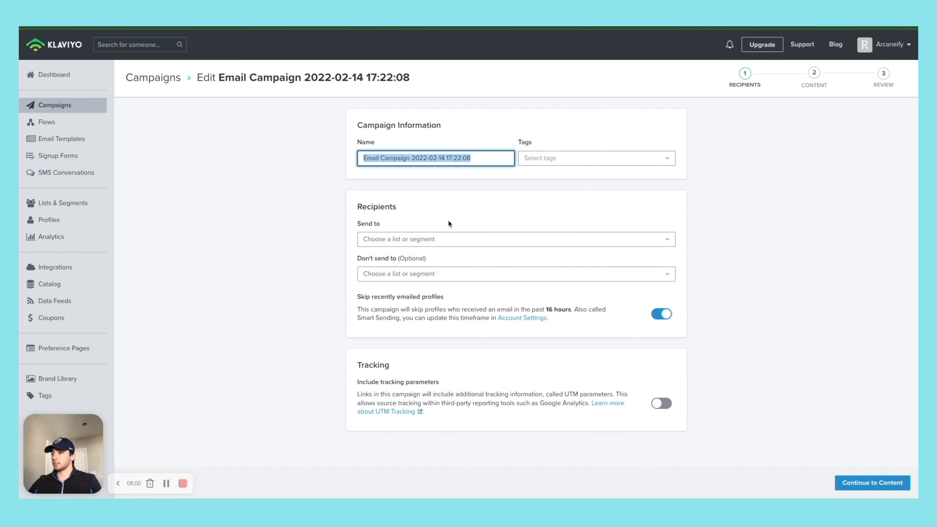
left_click(387, 243)
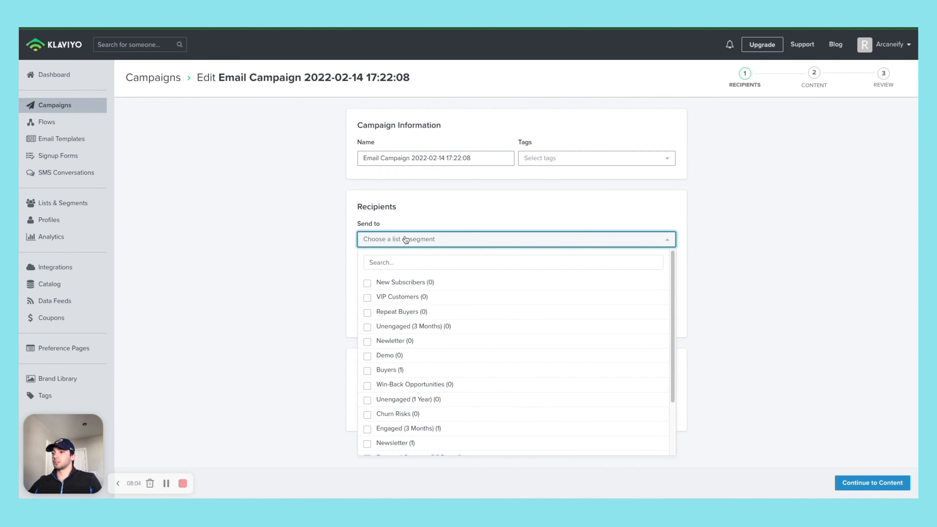
left_click(391, 240)
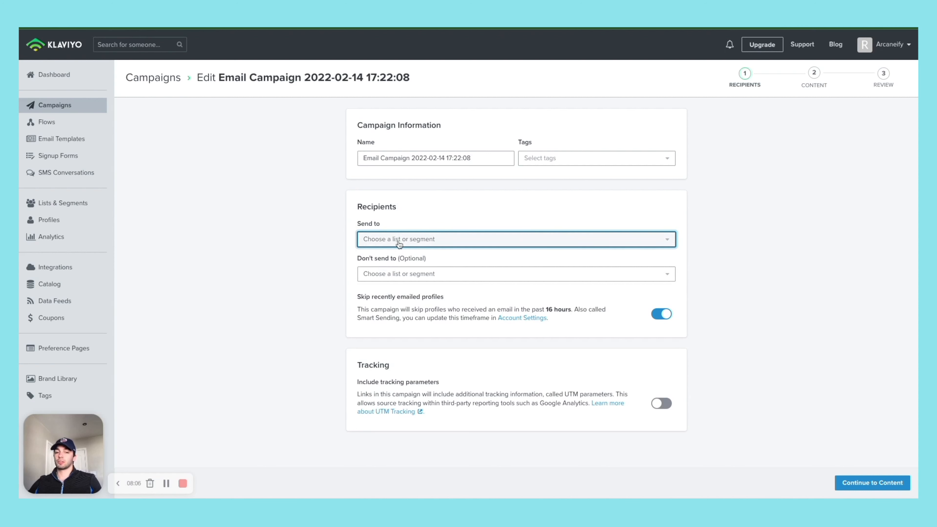
left_click(399, 240)
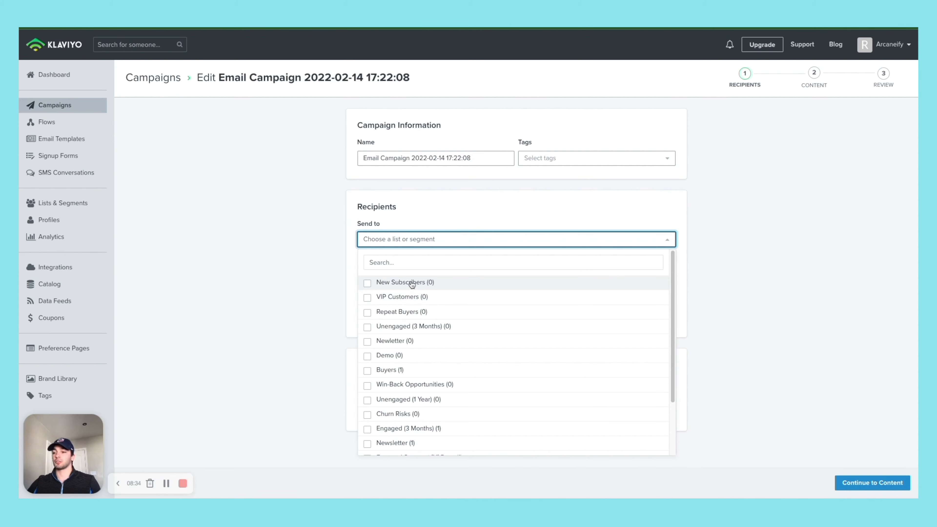
left_click(336, 335)
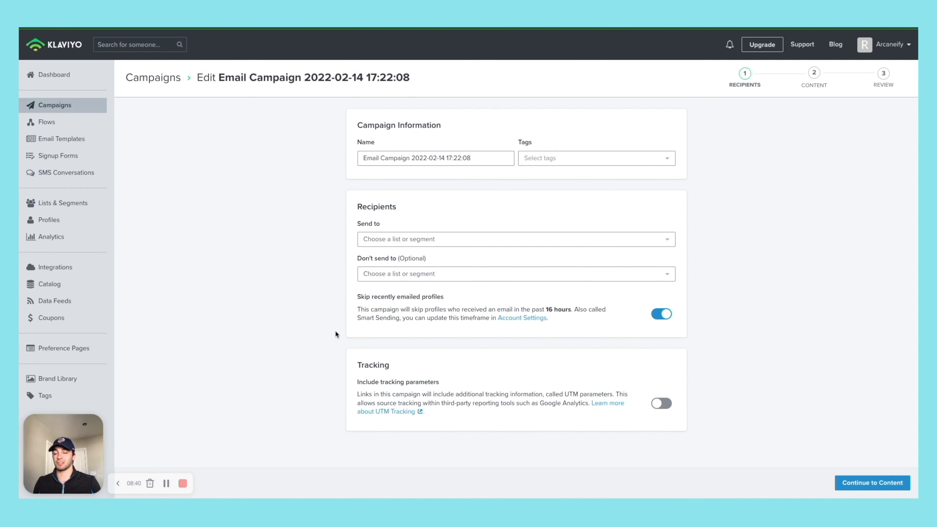
- Set the campaign to be sent to the New Subscribers segment and continue to the content stage
left_click(408, 239)
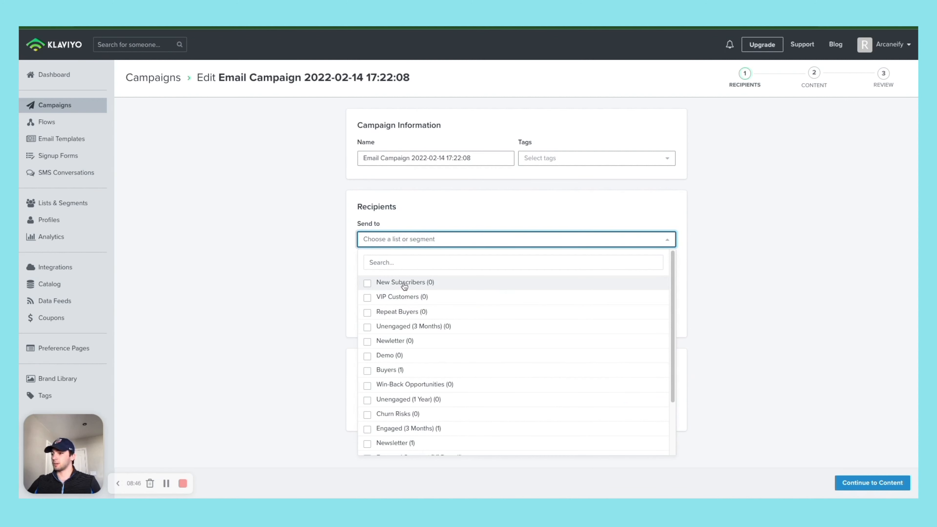
left_click(385, 287)
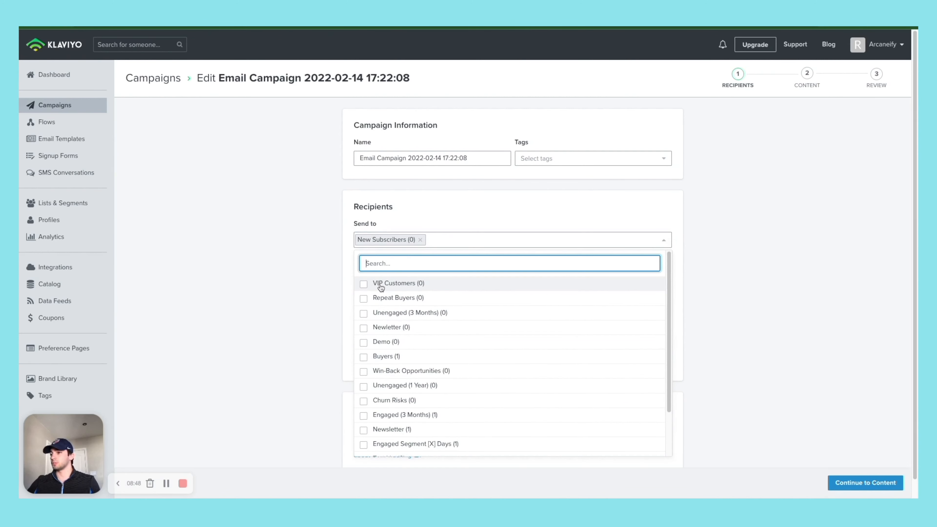
left_click(342, 283)
scroll(472, 354, "down", 1)
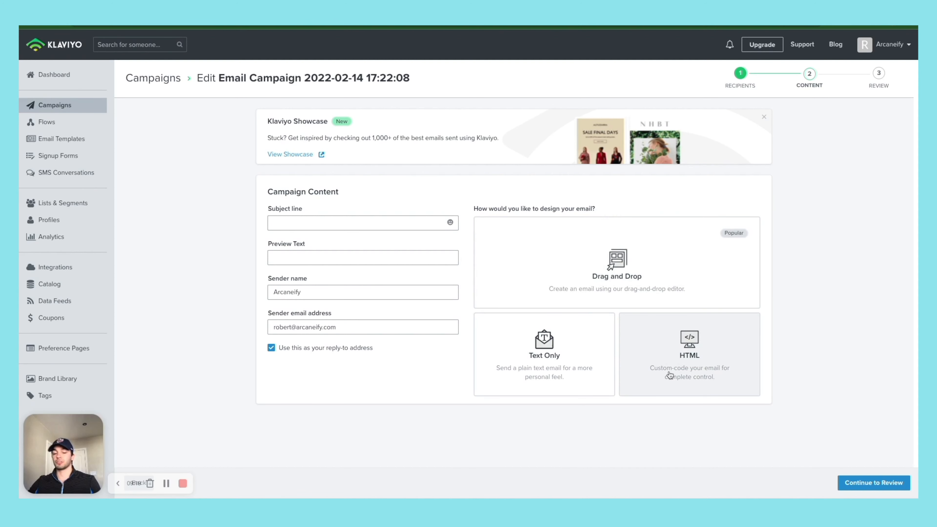
- Choose the drag-and-drop design for the campaign email and start from a basic template in the library
left_click(648, 290)
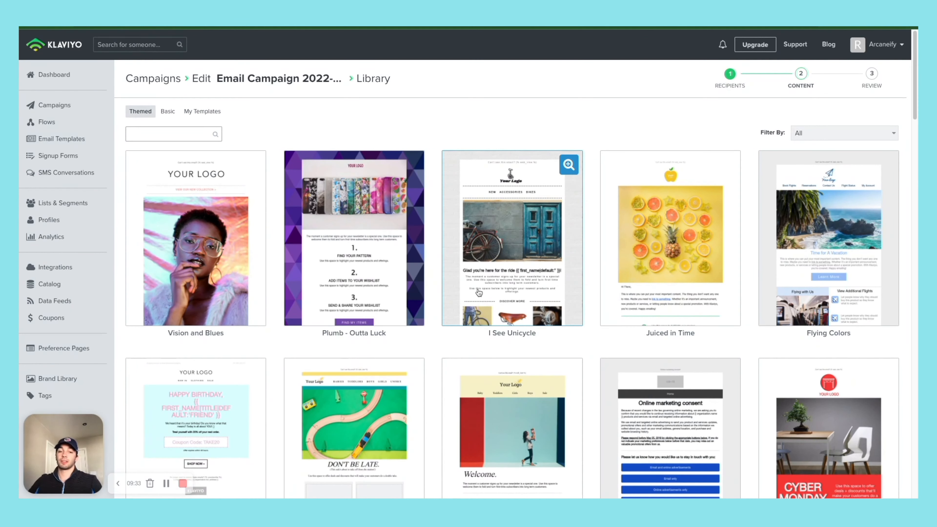
left_click(167, 111)
mouse_move(201, 230)
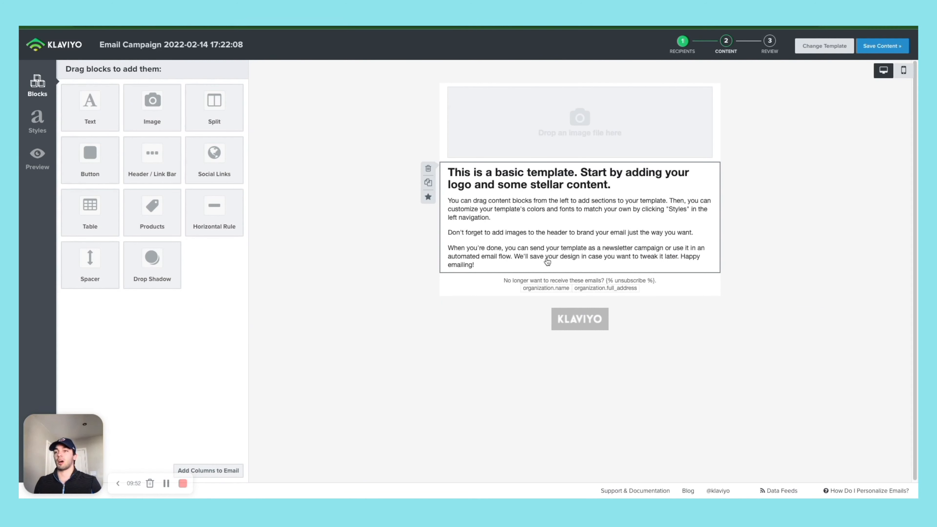
- Add a text block with its default text above the template heading, save it, and insert an image block directly above it
left_click_drag(92, 111, 518, 152)
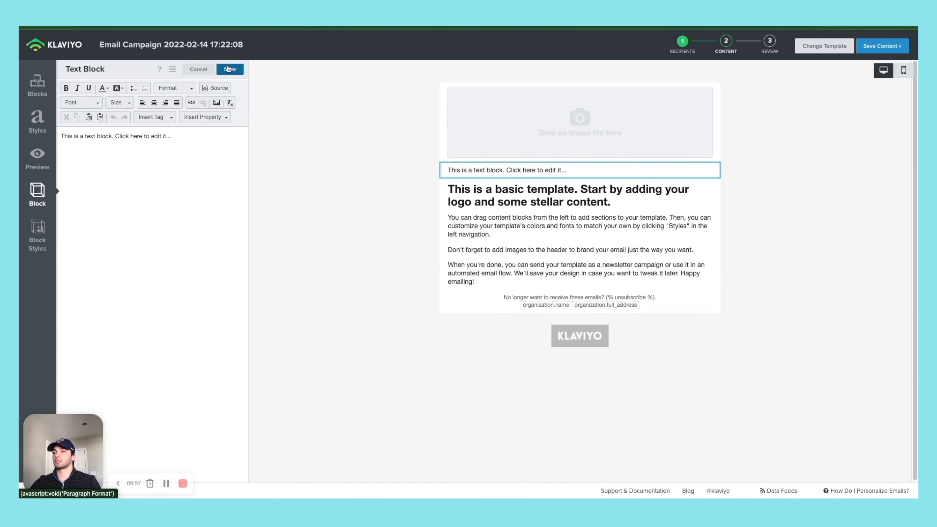
left_click(229, 70)
left_click_drag(152, 108, 474, 157)
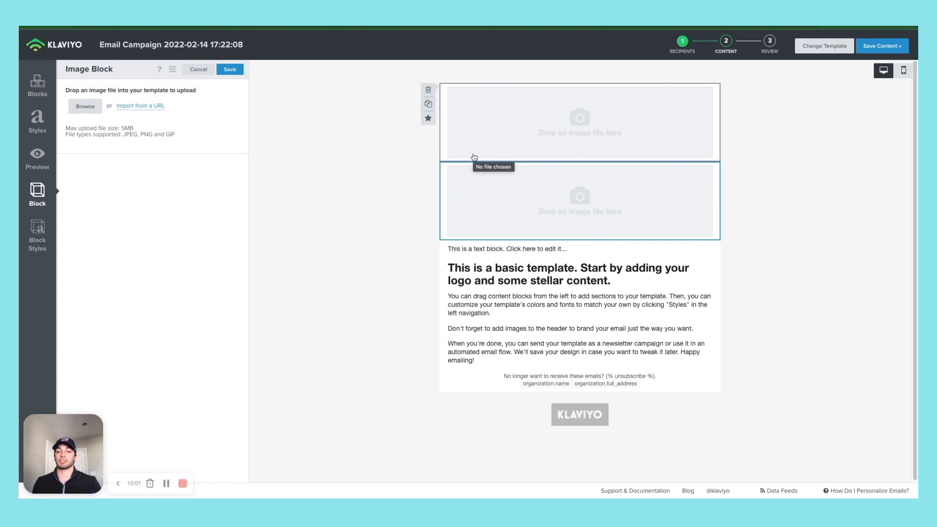